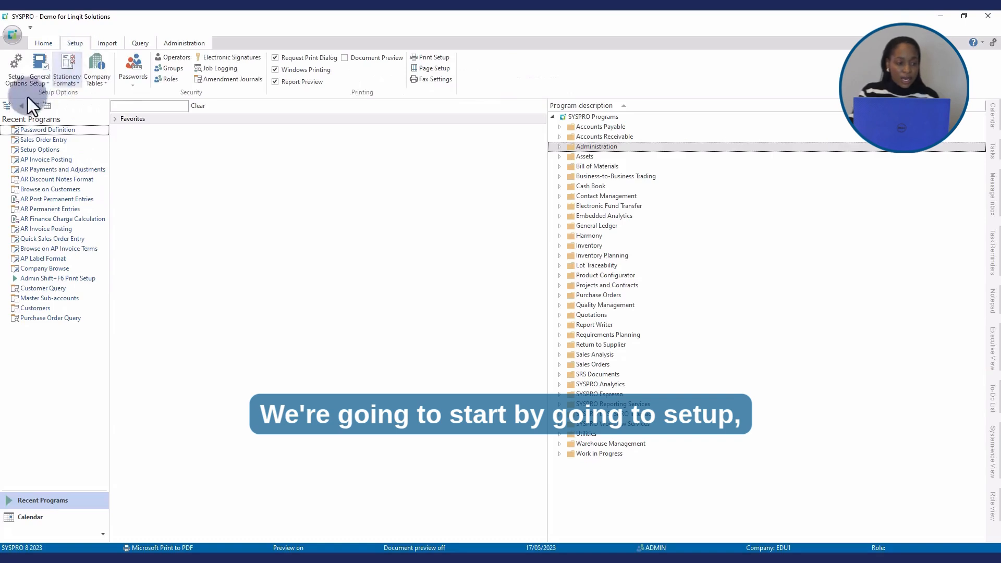
Open Setup Options full-screen and review the financial preferences for Accounts Receivable, checking the credit and/or debit notes option.
{"action": "left_click", "coordinate": [14, 76]}
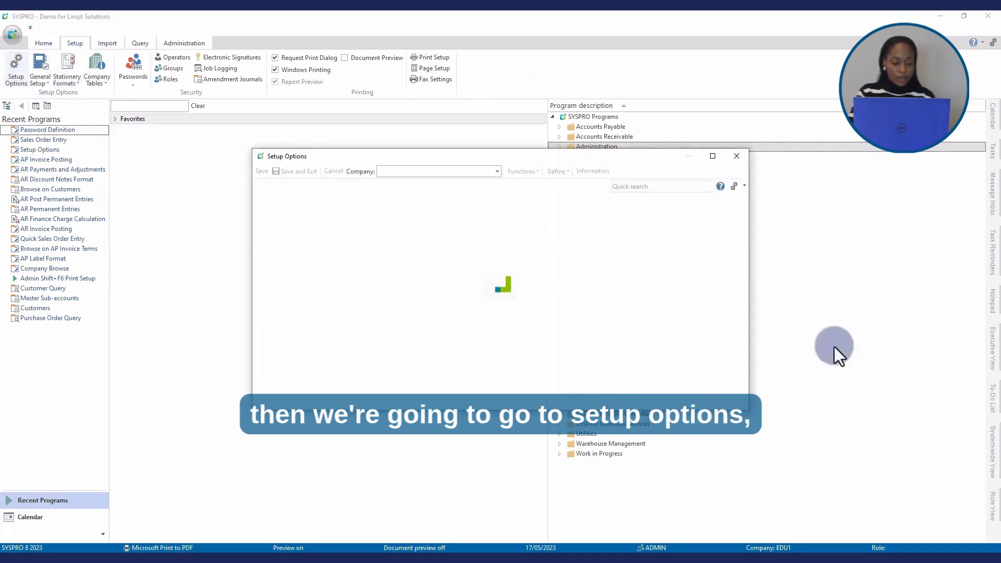
{"action": "left_click", "coordinate": [713, 156]}
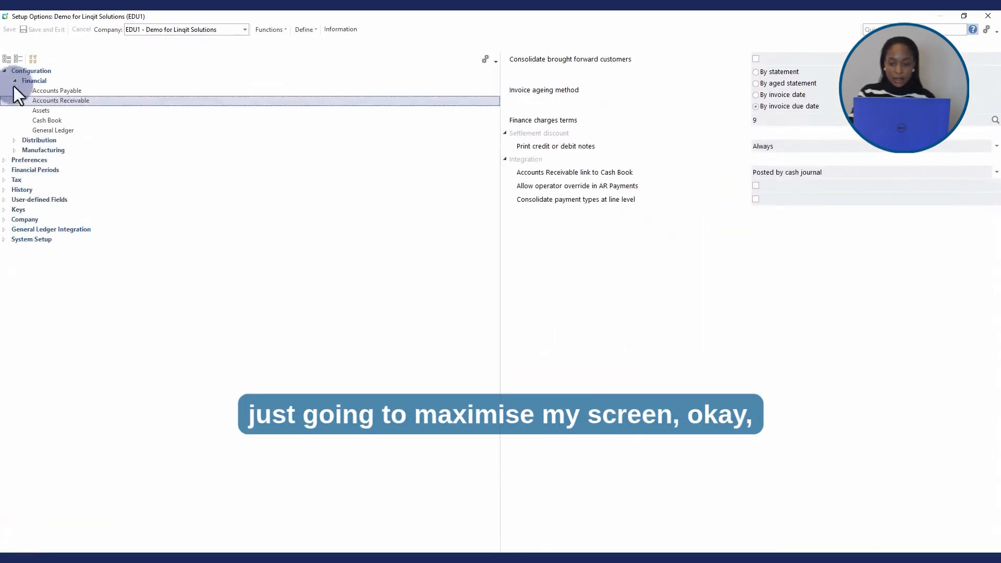
{"action": "left_click", "coordinate": [14, 80]}
{"action": "left_click", "coordinate": [5, 71]}
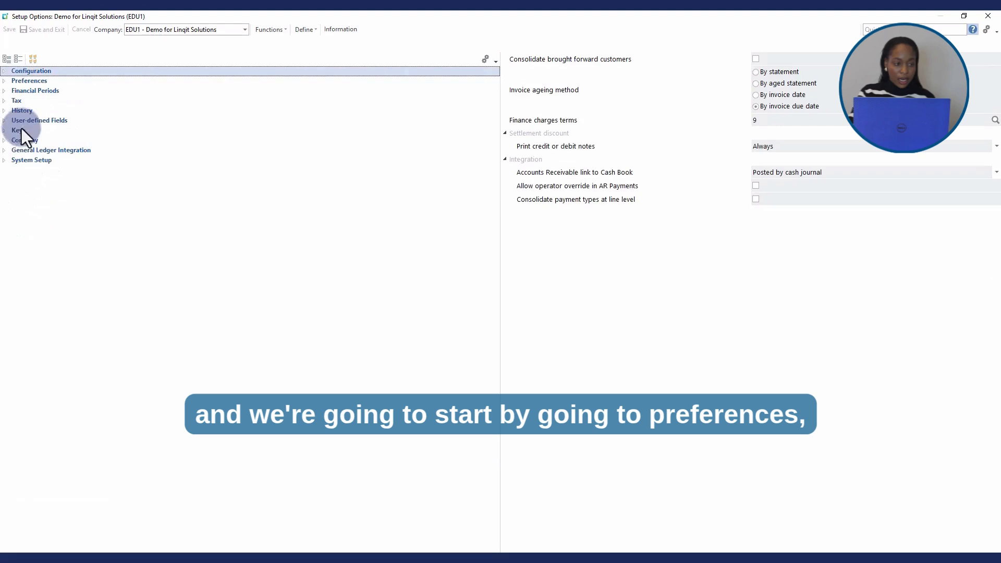
{"action": "left_click", "coordinate": [4, 81]}
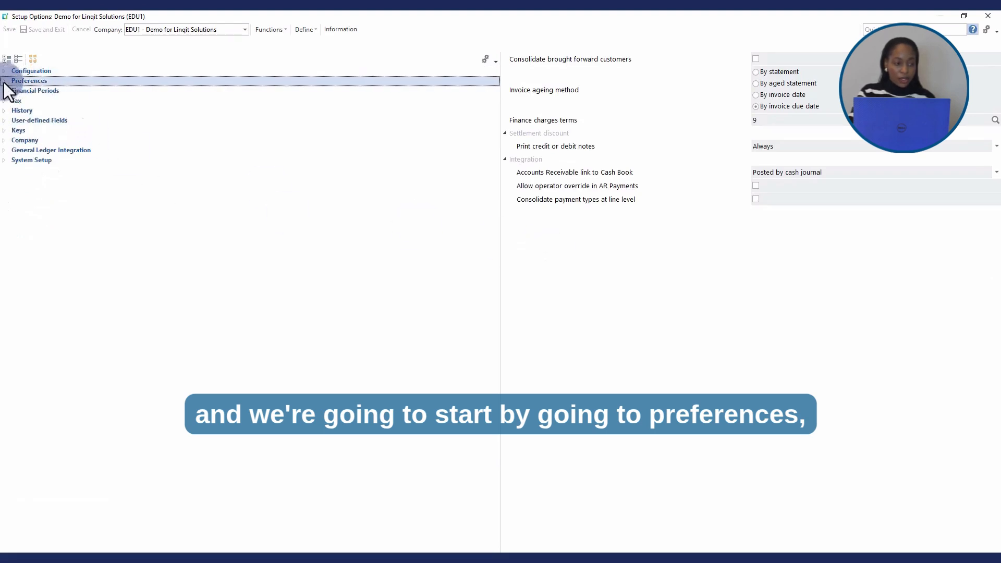
{"action": "left_click", "coordinate": [15, 90]}
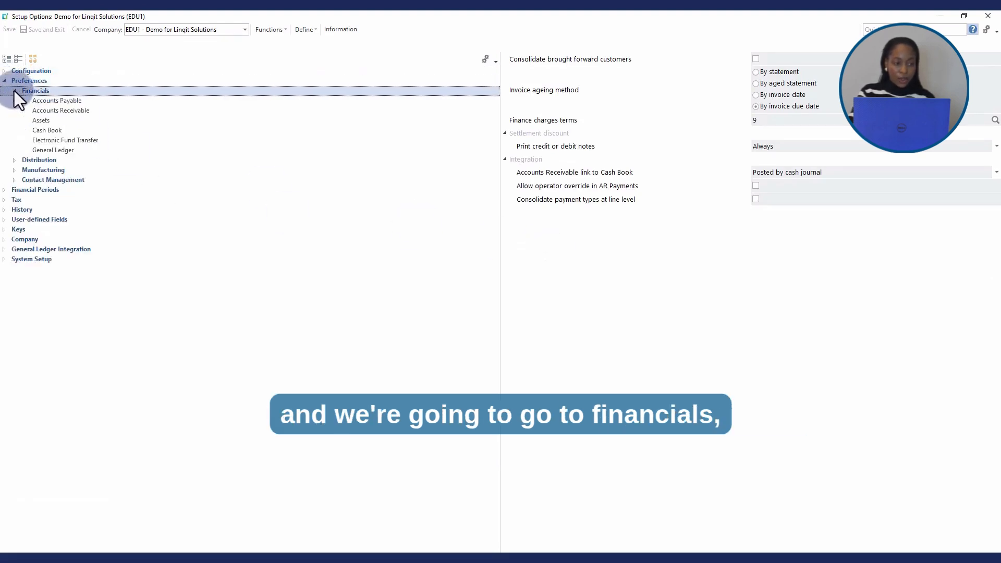
{"action": "left_click", "coordinate": [60, 111]}
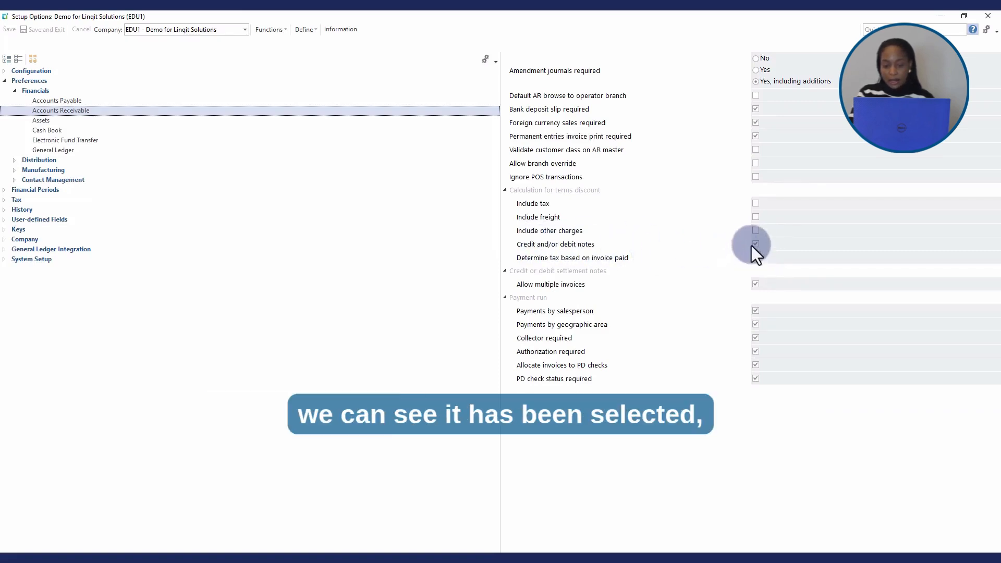
In the Accounts Receivable financial configuration, set Print credit or debit notes to As required.
{"action": "left_click", "coordinate": [16, 91]}
{"action": "left_click", "coordinate": [3, 83]}
{"action": "left_click", "coordinate": [3, 81]}
{"action": "left_click", "coordinate": [3, 71]}
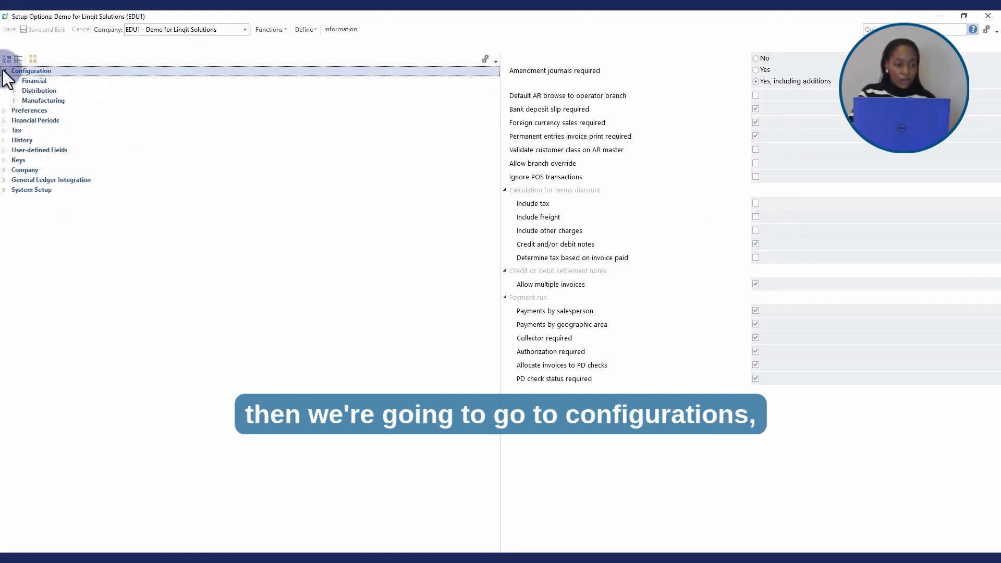
{"action": "left_click", "coordinate": [13, 81]}
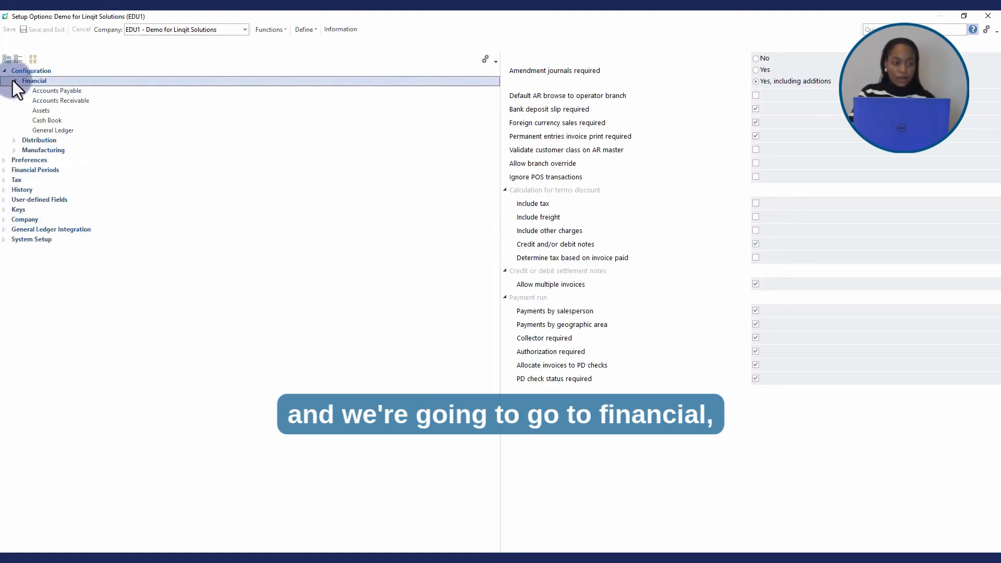
{"action": "left_click", "coordinate": [77, 102]}
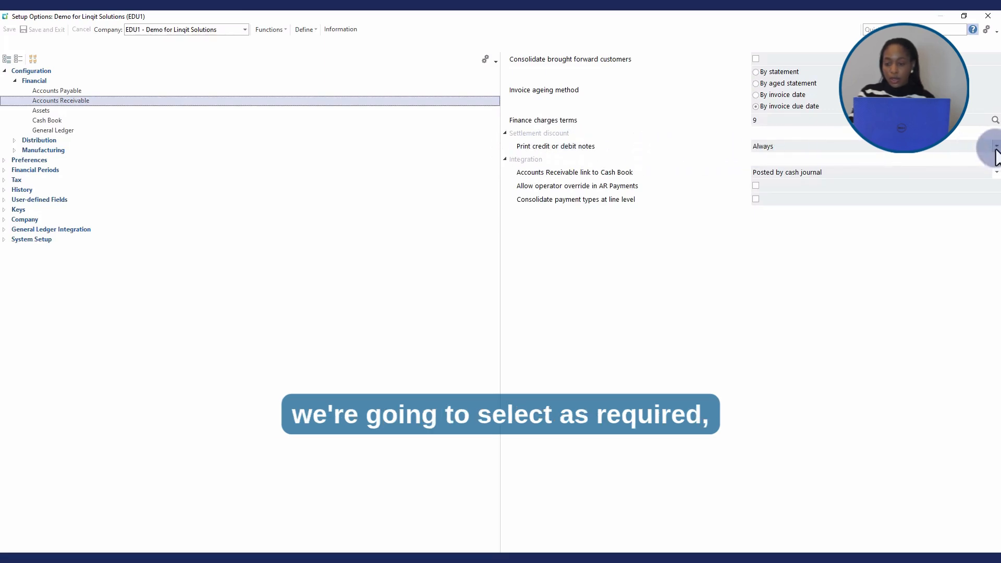
{"action": "left_click", "coordinate": [974, 147]}
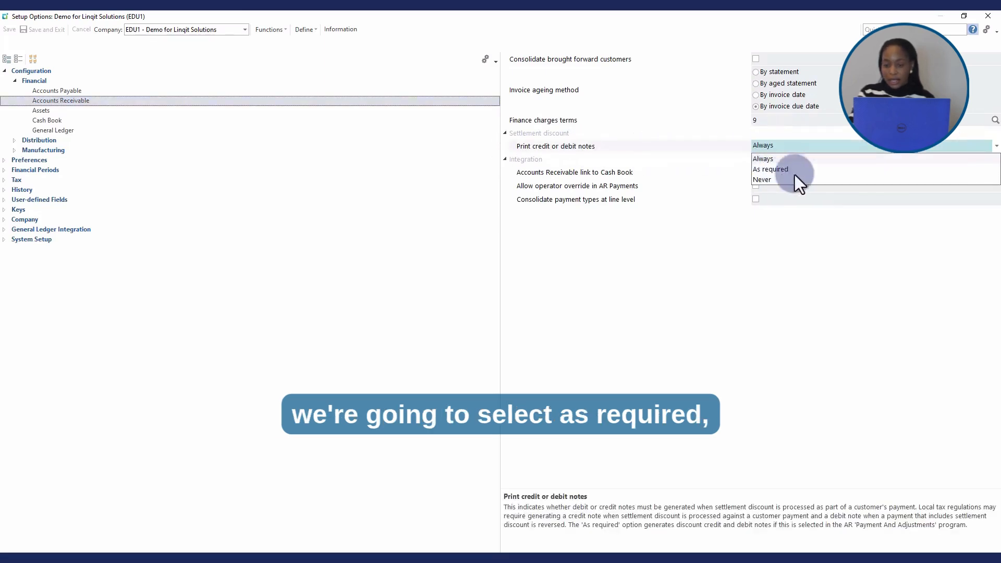
{"action": "left_click", "coordinate": [772, 169]}
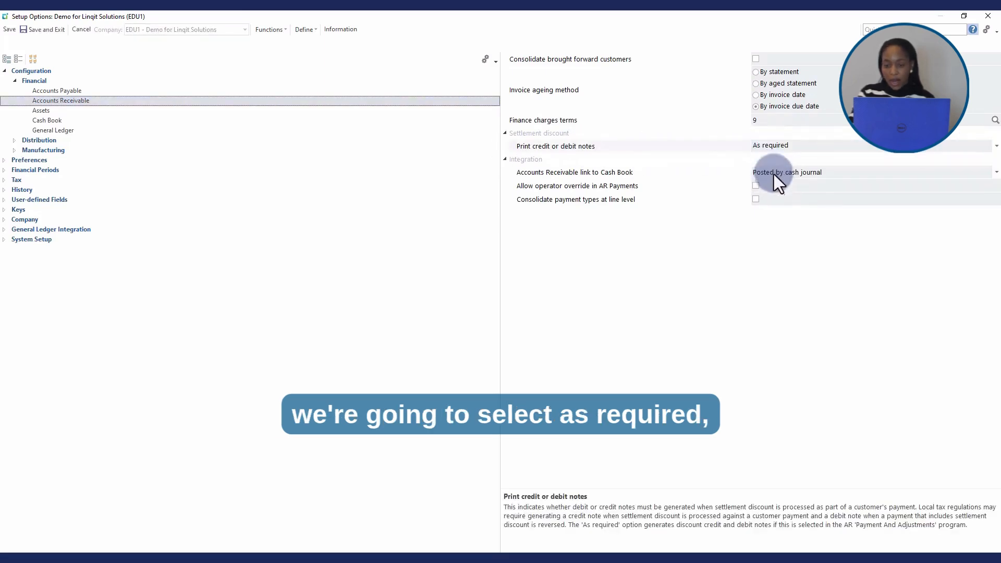
Check the Request tax portion for invoice option in the Accounts Receivable tax settings.
{"action": "left_click", "coordinate": [16, 81]}
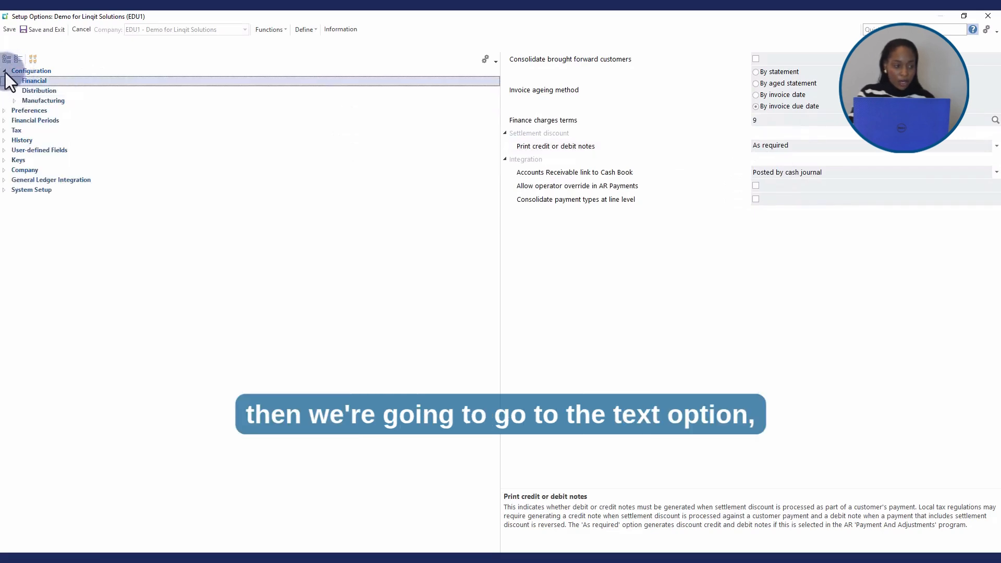
{"action": "left_click", "coordinate": [5, 73]}
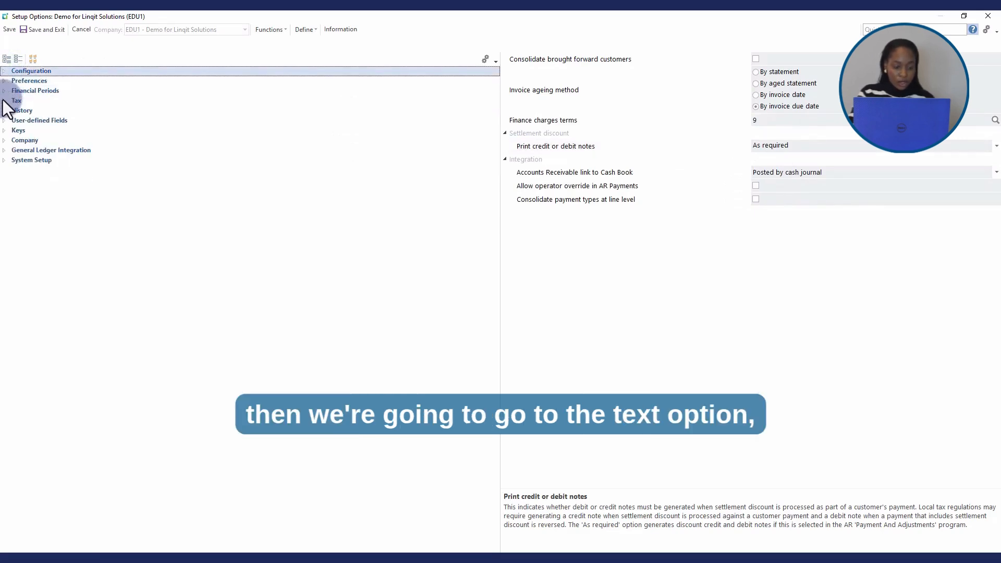
{"action": "left_click", "coordinate": [4, 101]}
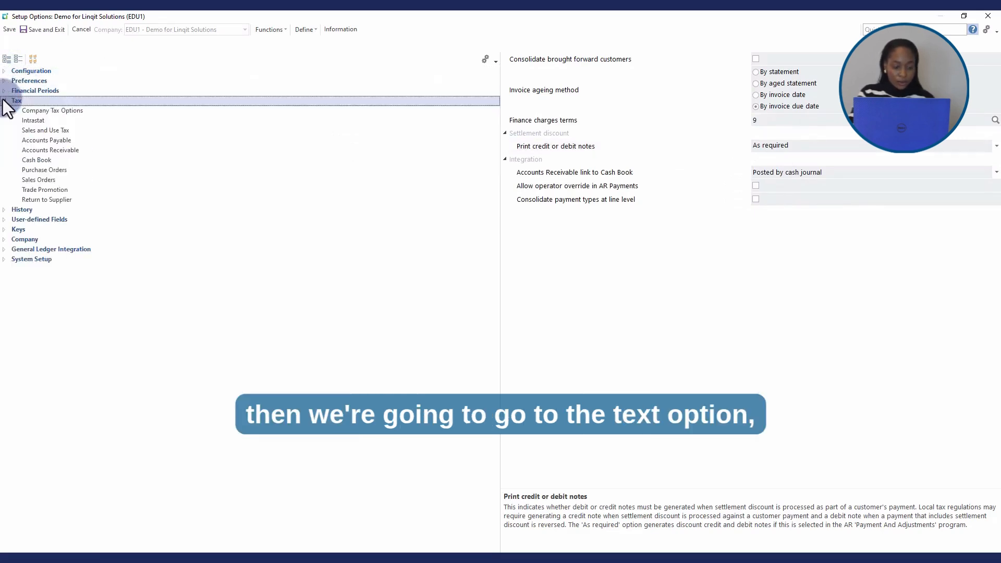
{"action": "left_click", "coordinate": [59, 151]}
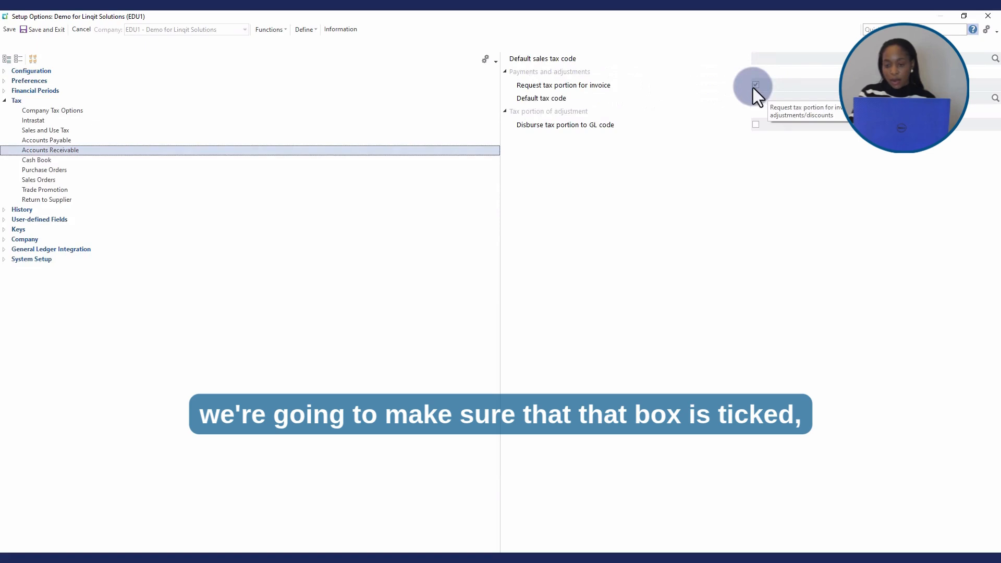
Save the setup option changes and exit Setup Options, acknowledging the notice.
{"action": "left_click", "coordinate": [5, 100]}
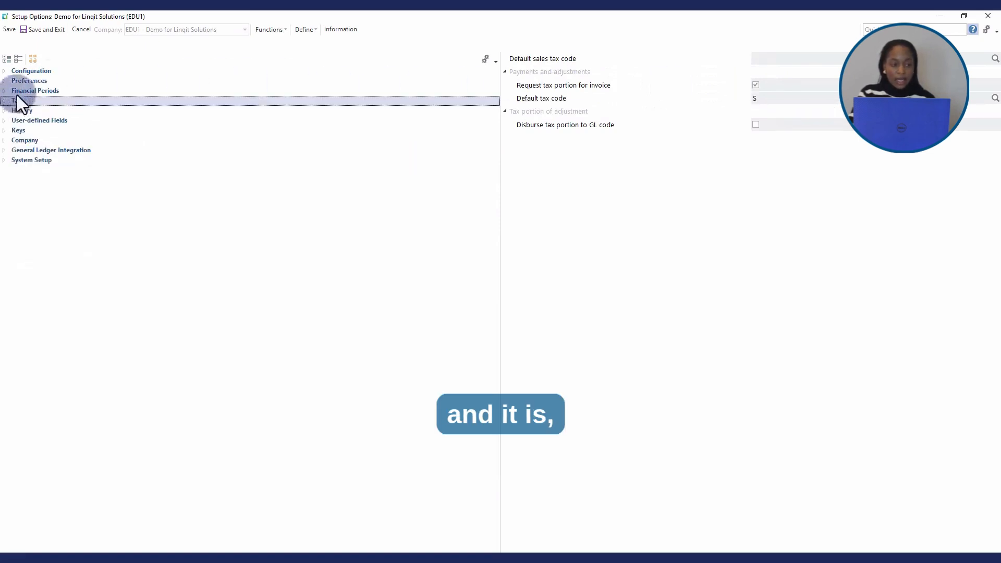
{"action": "left_click", "coordinate": [51, 32]}
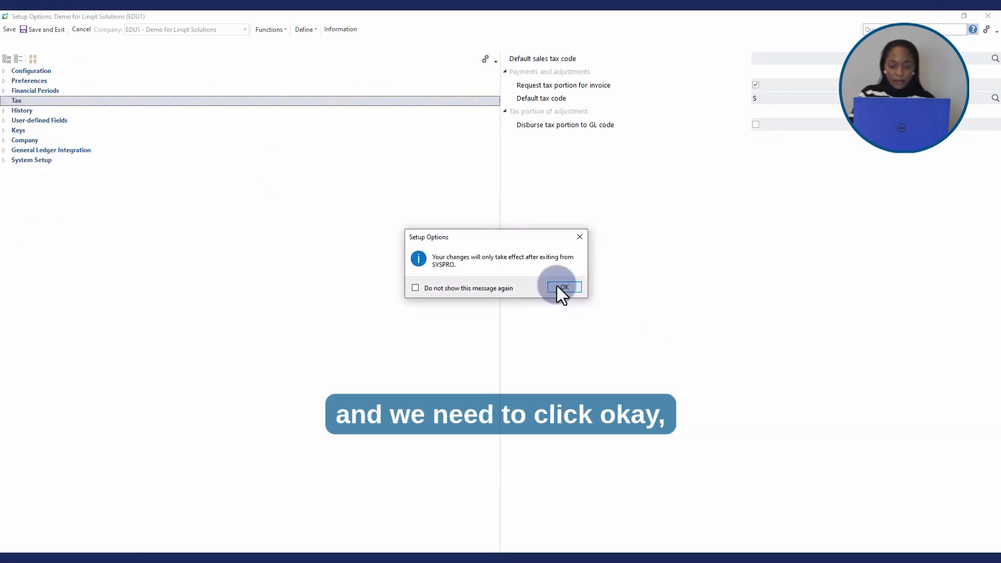
{"action": "left_click", "coordinate": [564, 287]}
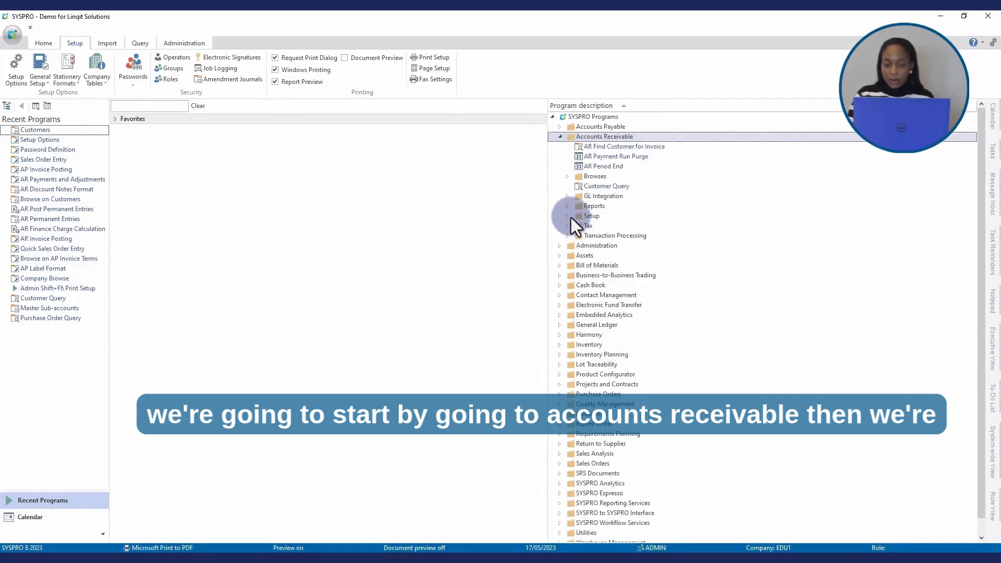
Open the Customers maintenance program from the Accounts Receivable setup programs and maximize its window.
{"action": "double_click", "coordinate": [569, 216]}
{"action": "scroll", "coordinate": [662, 322], "scroll_direction": "down", "scroll_amount": 5}
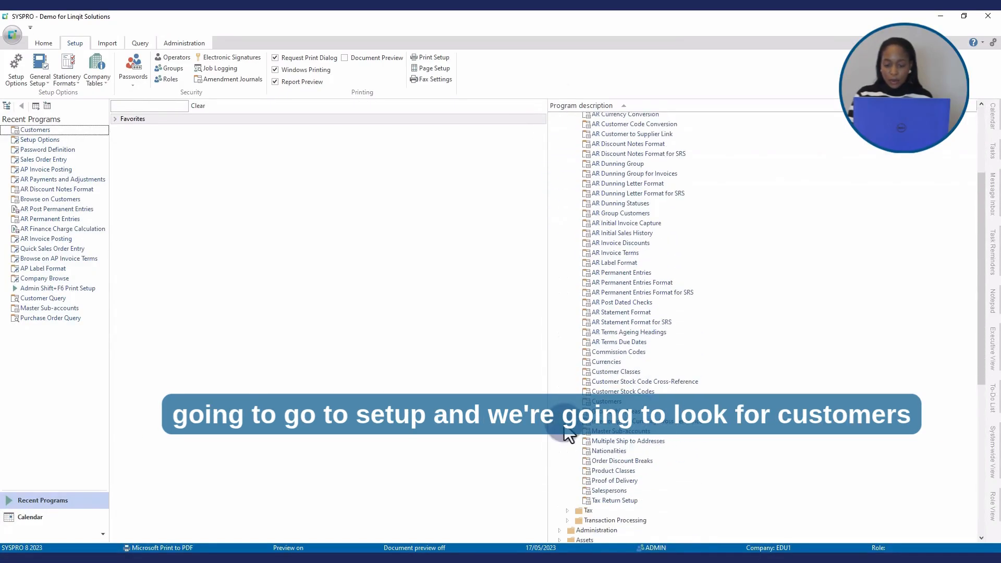
{"action": "scroll", "coordinate": [643, 383], "scroll_direction": "down", "scroll_amount": 2}
{"action": "left_click", "coordinate": [616, 358]}
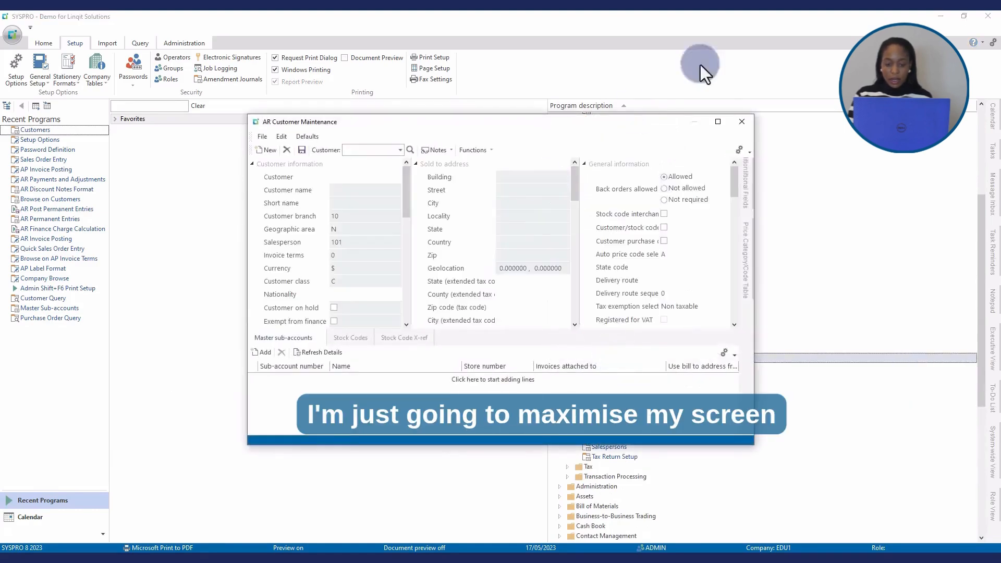
{"action": "left_click", "coordinate": [717, 122]}
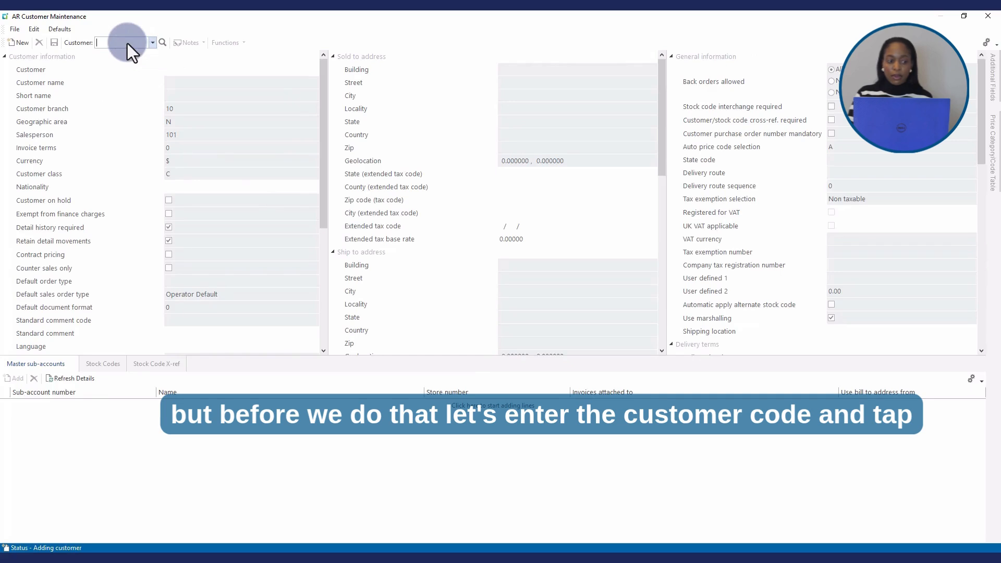
Load the Bayside Bikes customer by its code, set its tax exemption selection to Taxable, and save before closing the program.
{"action": "type", "text": "1"}
{"action": "key", "text": "Tab"}
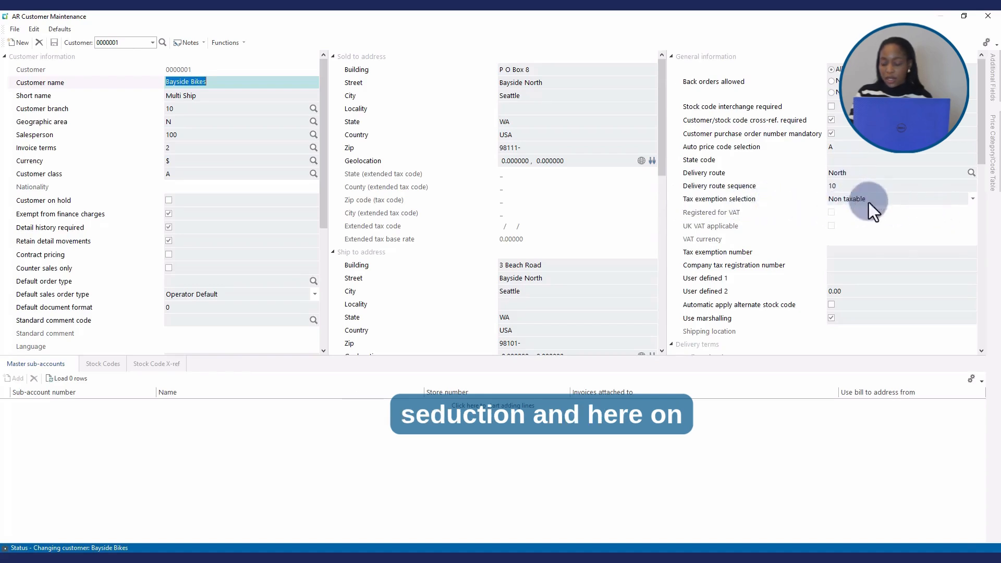
{"action": "left_click", "coordinate": [974, 198]}
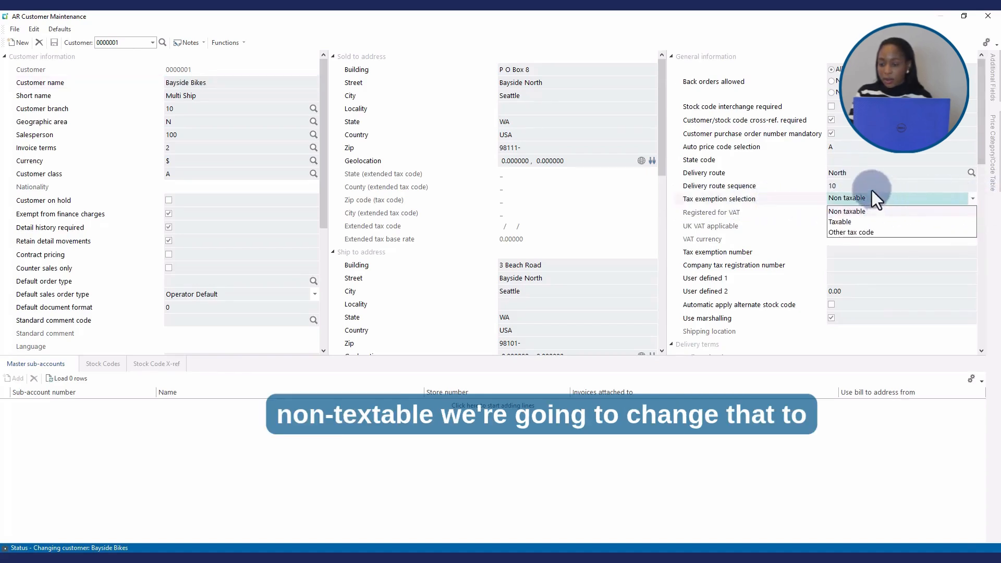
{"action": "left_click", "coordinate": [843, 223]}
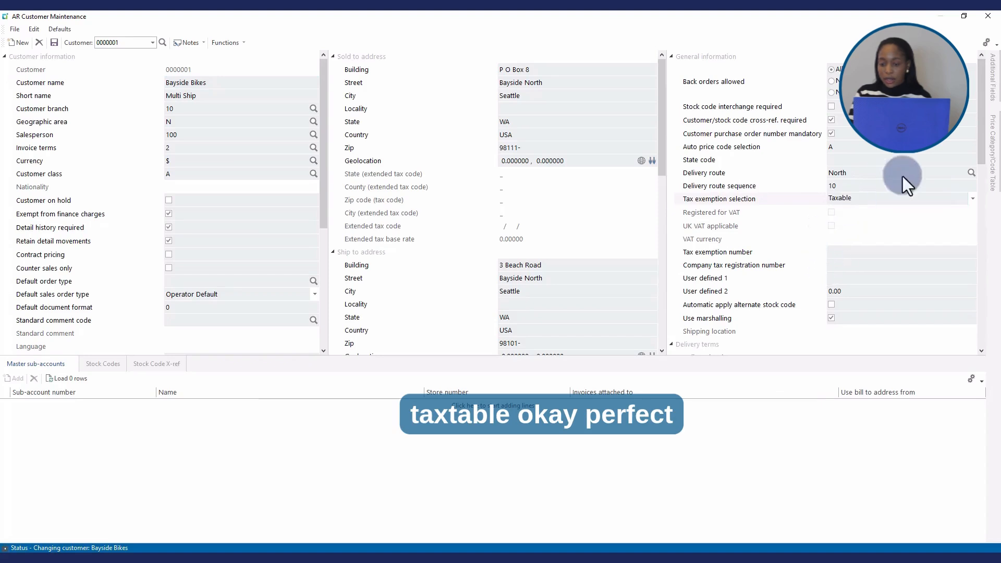
{"action": "left_click", "coordinate": [54, 43]}
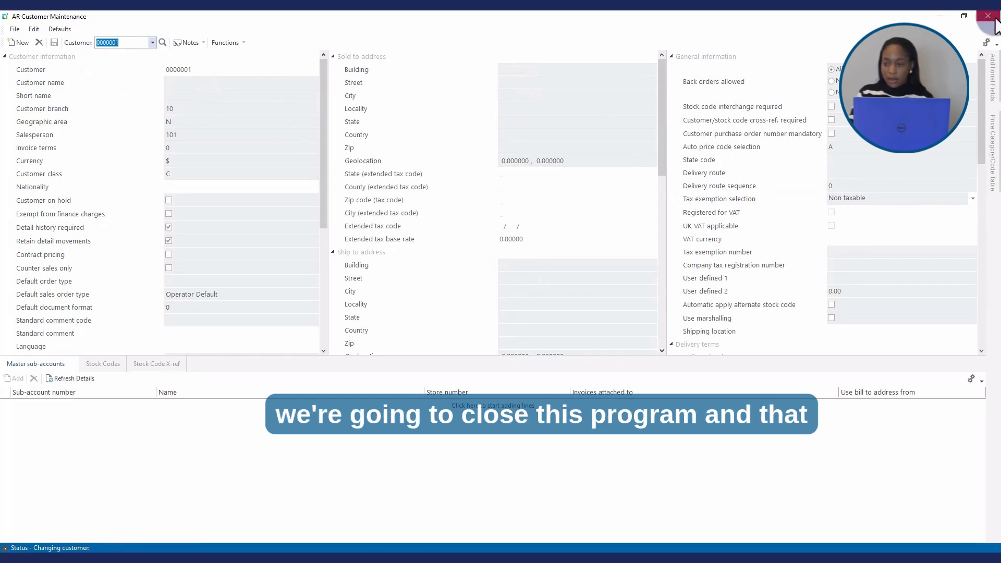
{"action": "left_click", "coordinate": [990, 17]}
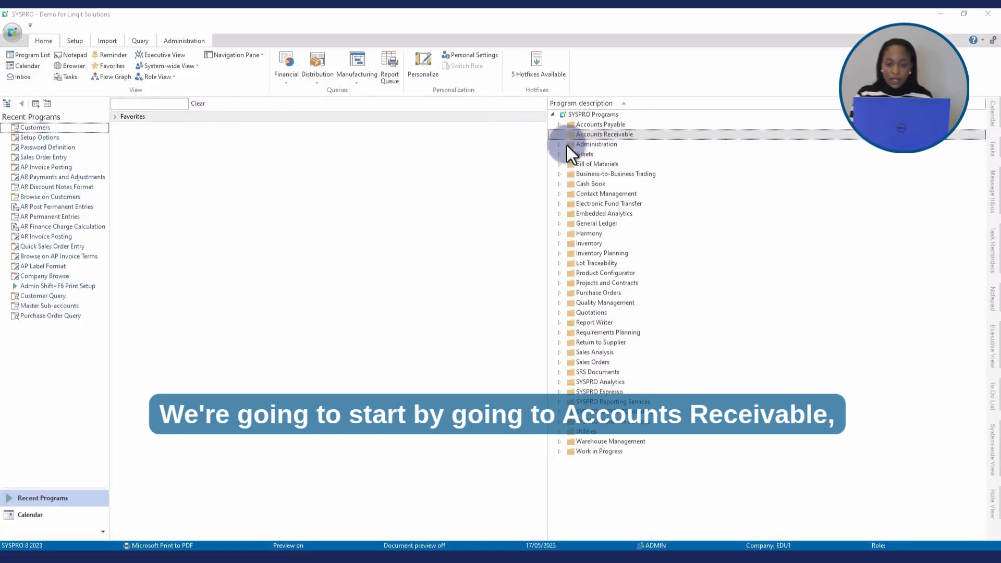
Open AR Payments and Adjustments from the Accounts Receivable transaction processing programs and maximize its window.
{"action": "left_click", "coordinate": [558, 135]}
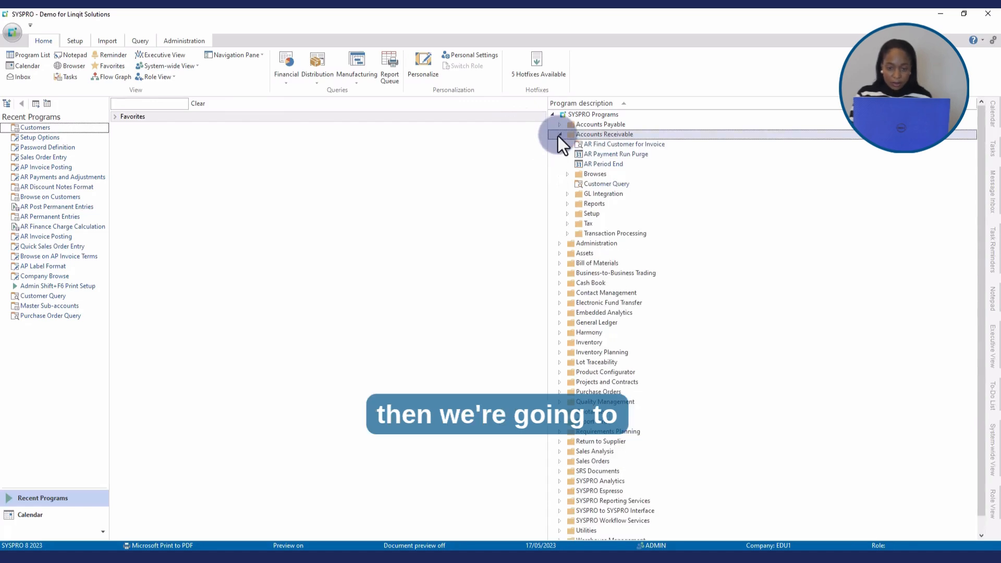
{"action": "left_click", "coordinate": [566, 233]}
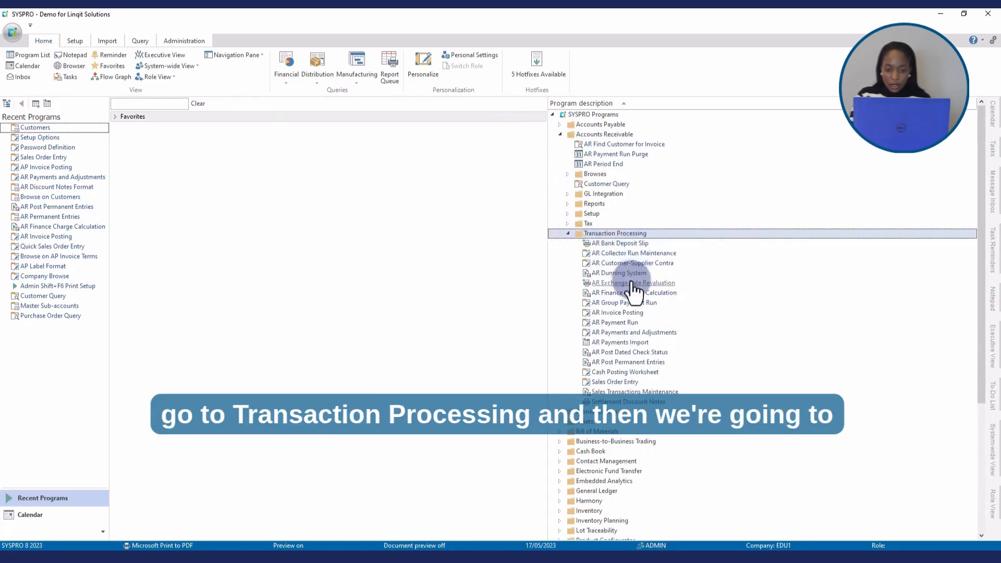
{"action": "left_click", "coordinate": [647, 337]}
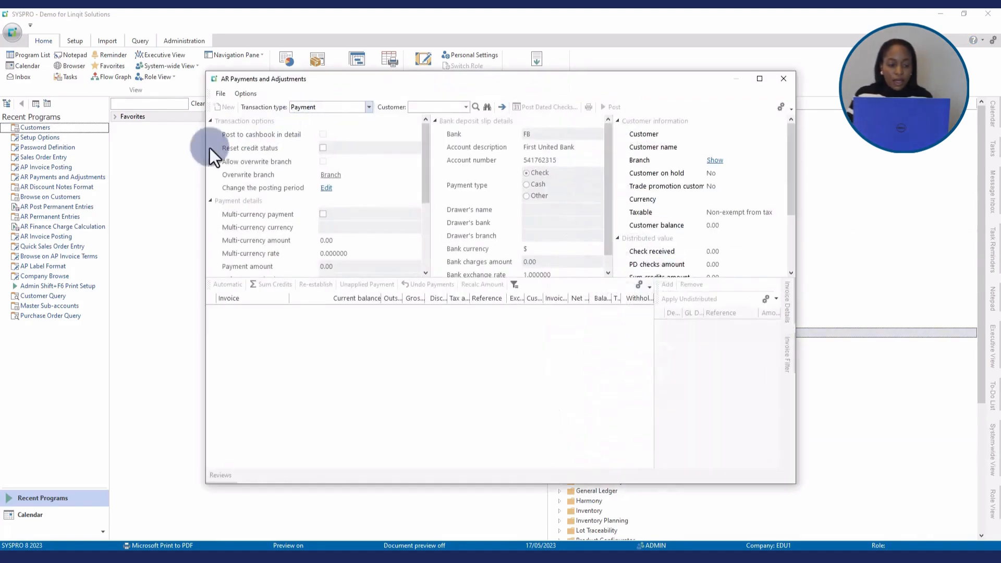
{"action": "left_click", "coordinate": [758, 79]}
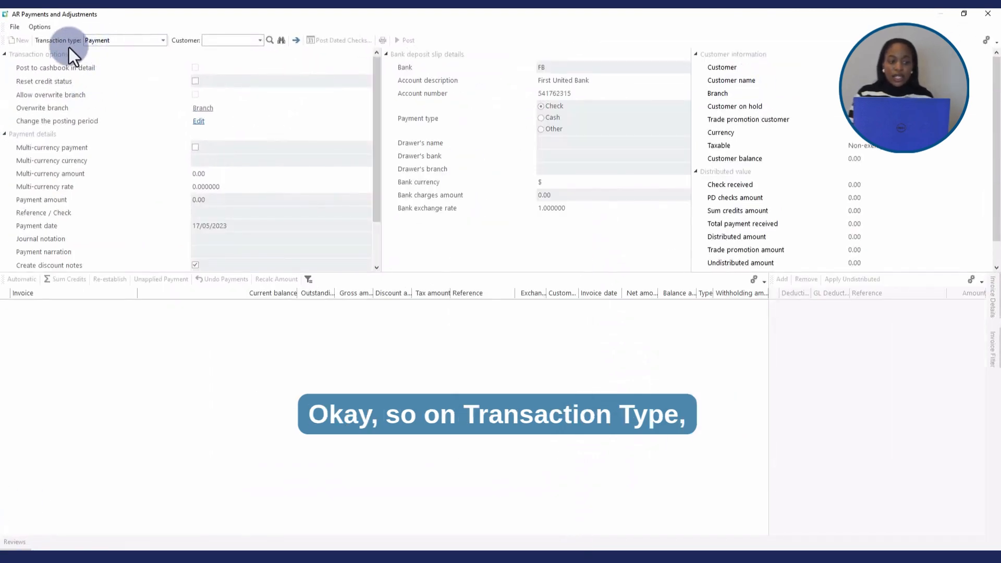
Load the Bayside Bikes customer by its code for a Payment transaction.
{"action": "left_click", "coordinate": [227, 42]}
{"action": "type", "text": "0000001"}
{"action": "key", "text": "Tab"}
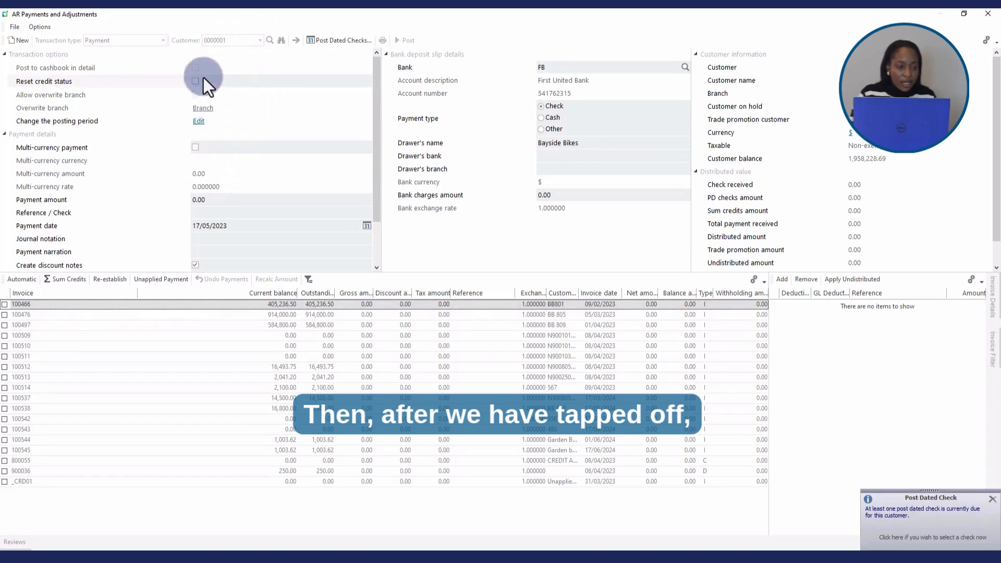
Set the payment amount to 1003.62 in the payment details.
{"action": "left_click", "coordinate": [219, 201]}
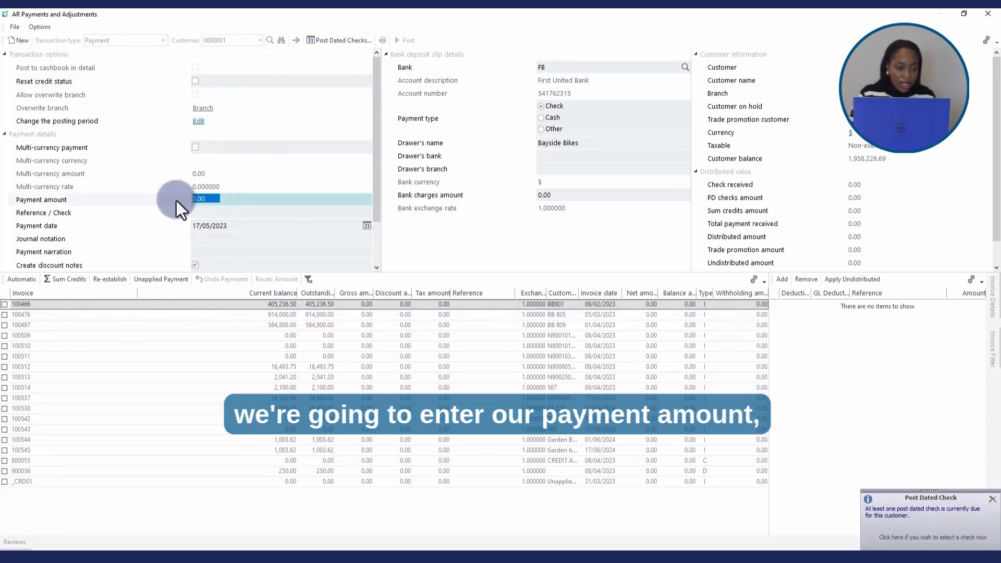
{"action": "type", "text": "100"}
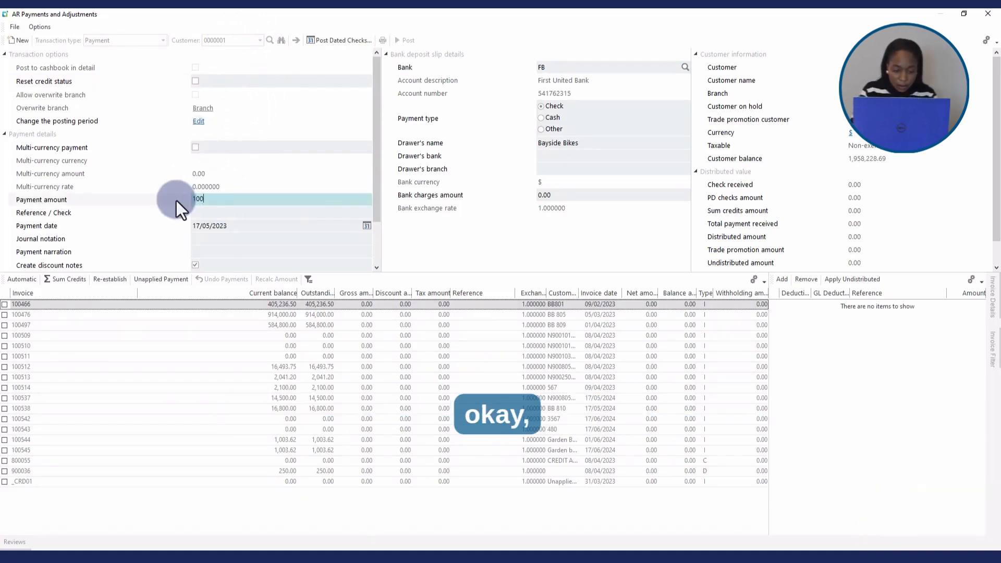
{"action": "type", "text": "3"}
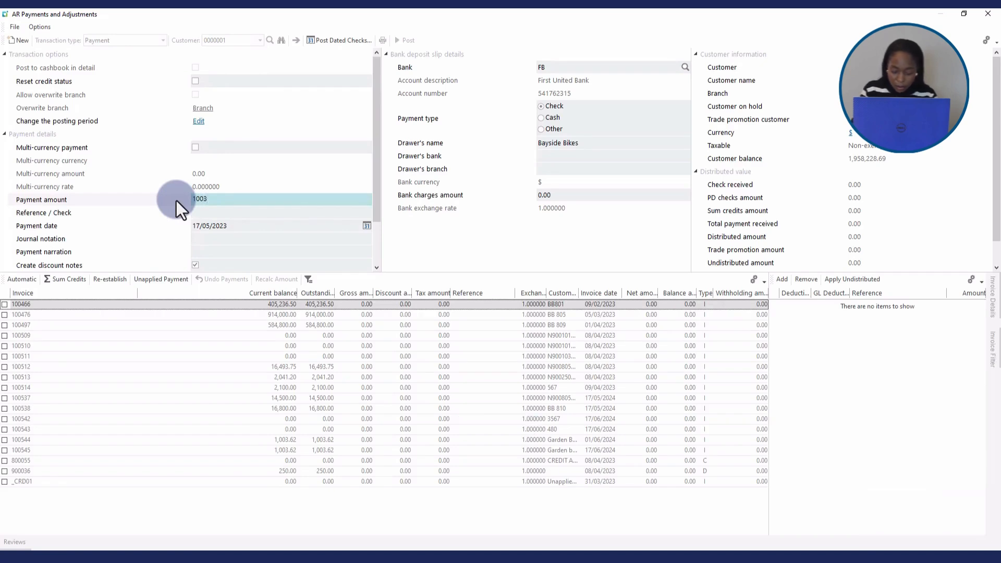
{"action": "type", "text": ".62"}
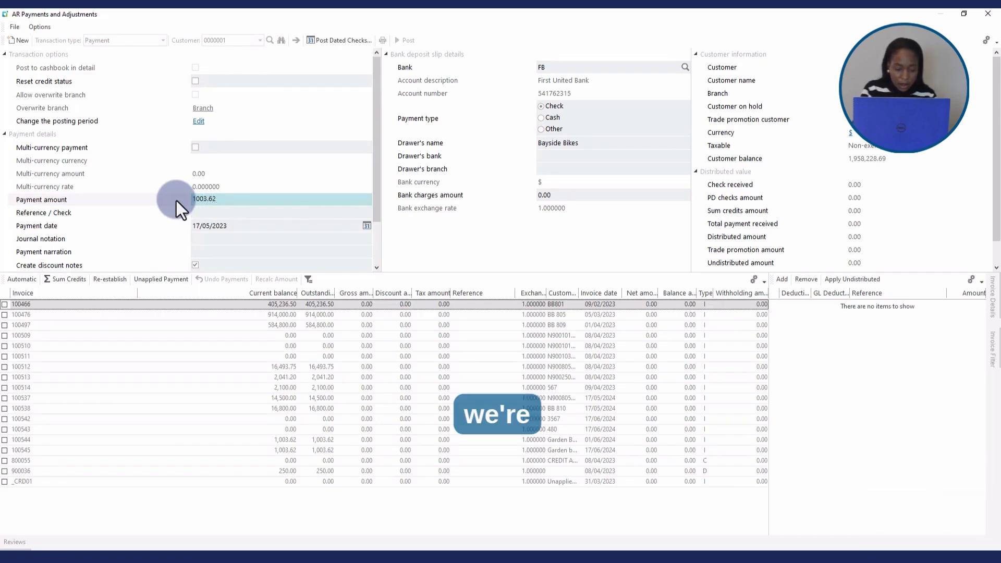
Enter 567 as the payment's reference/check and leave the payment date at its default.
{"action": "key", "text": "Tab"}
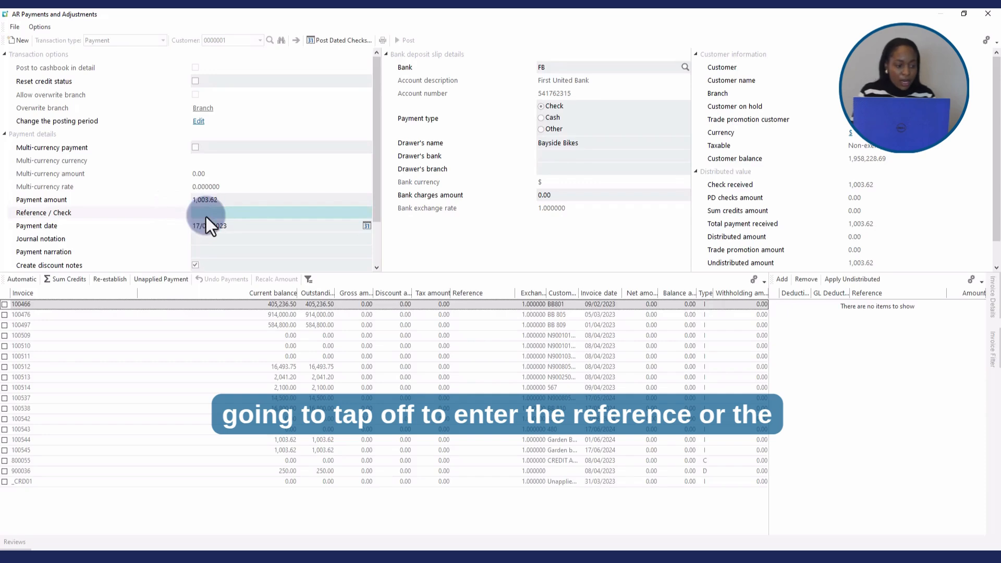
{"action": "type", "text": "567"}
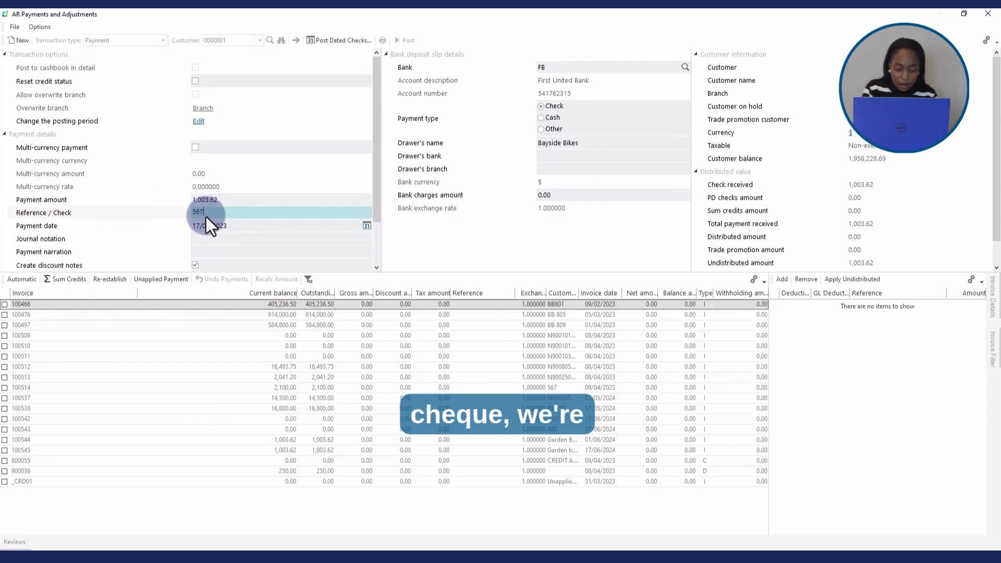
{"action": "key", "text": "Tab"}
{"action": "key", "text": "Tab"}
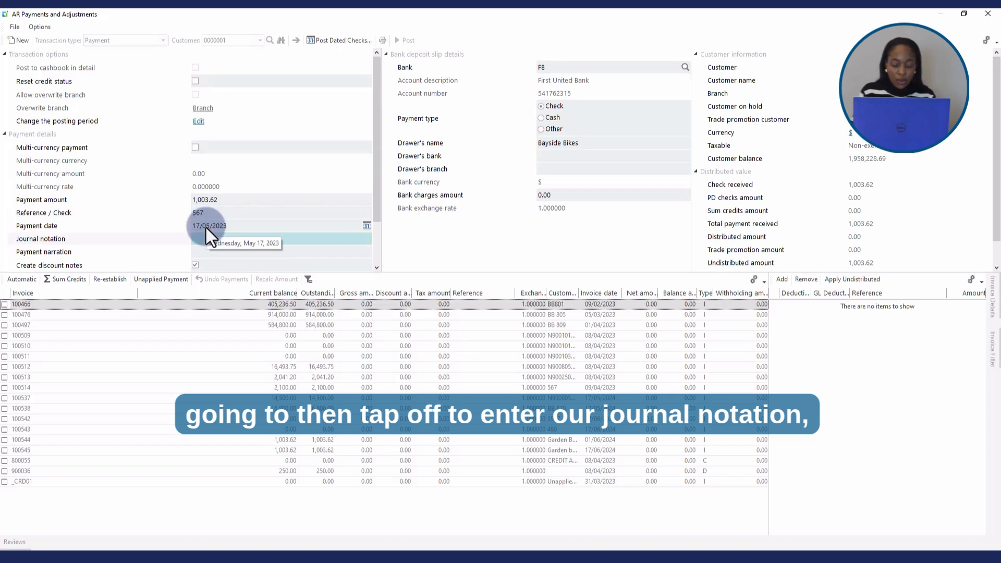
Set the journal notation to "Payment Garden Bench Which", widening the Customer PO column to read the purchase order of invoice 100544.
{"action": "type", "text": "Pay"}
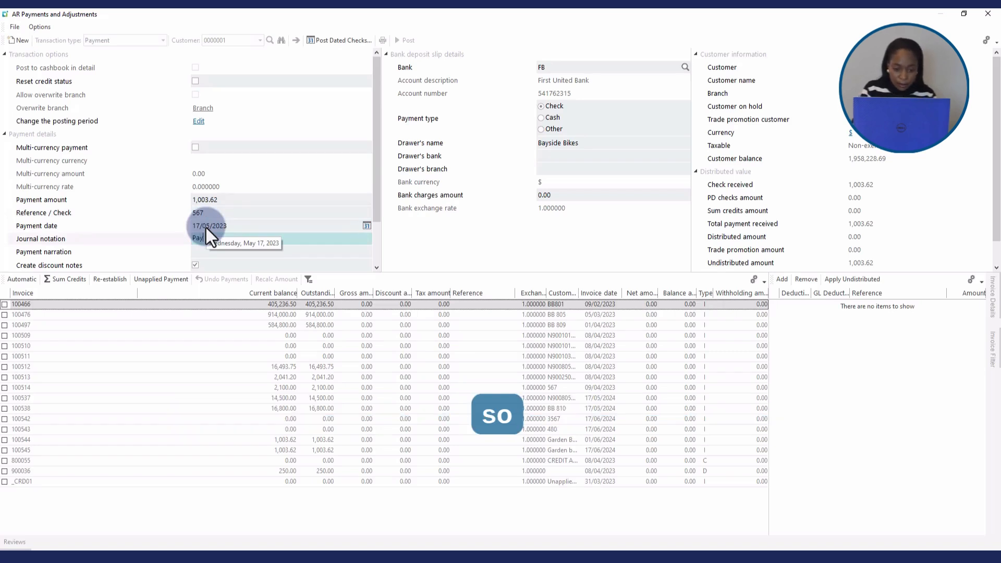
{"action": "type", "text": "ment"}
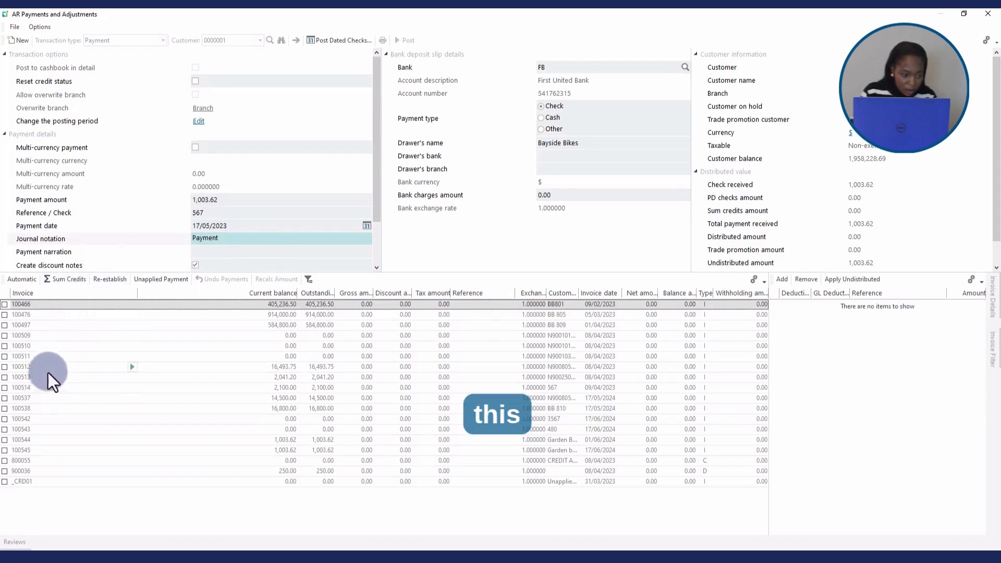
{"action": "left_click", "coordinate": [40, 441]}
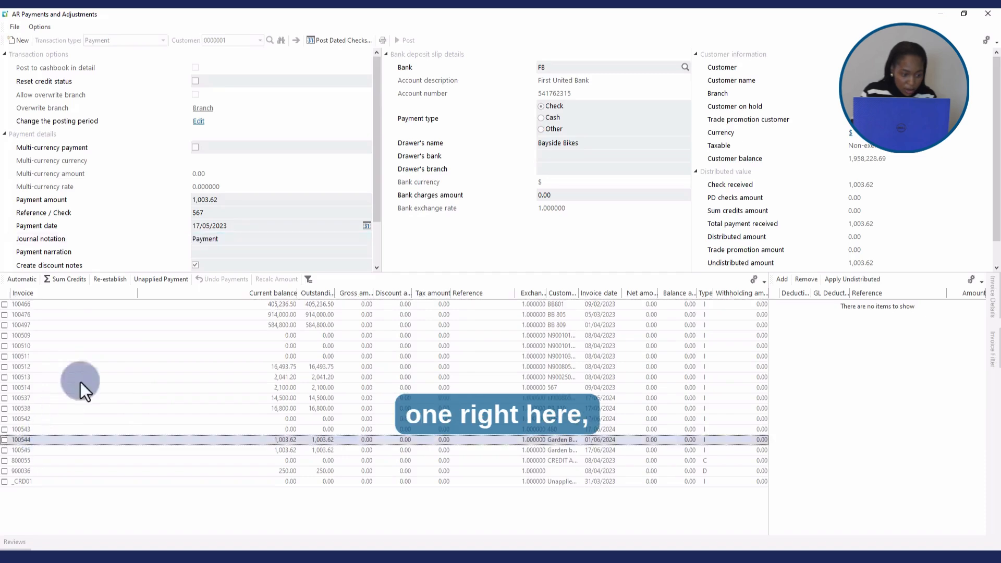
{"action": "left_click", "coordinate": [227, 238]}
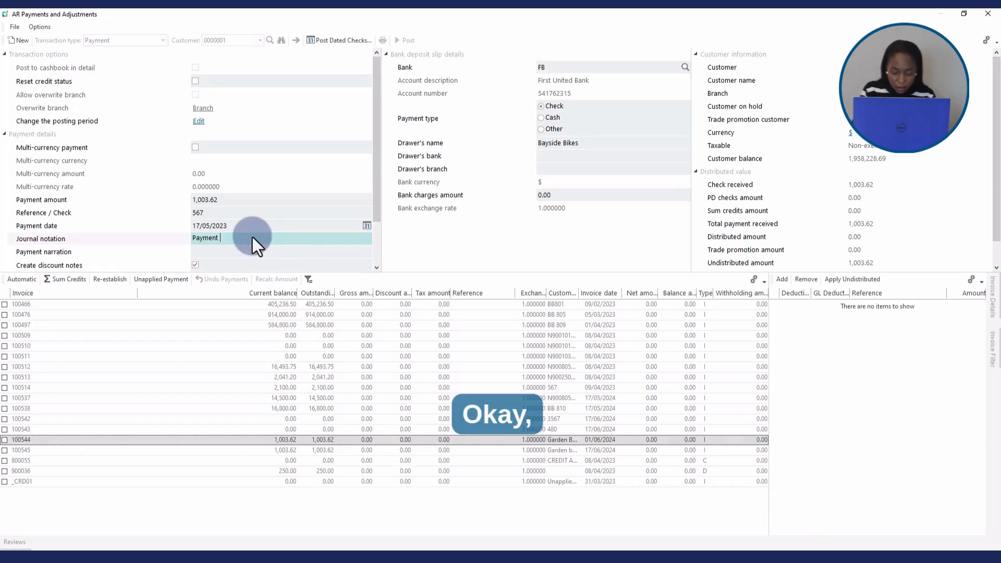
{"action": "left_click_drag", "start_coordinate": [579, 293], "coordinate": [642, 293]}
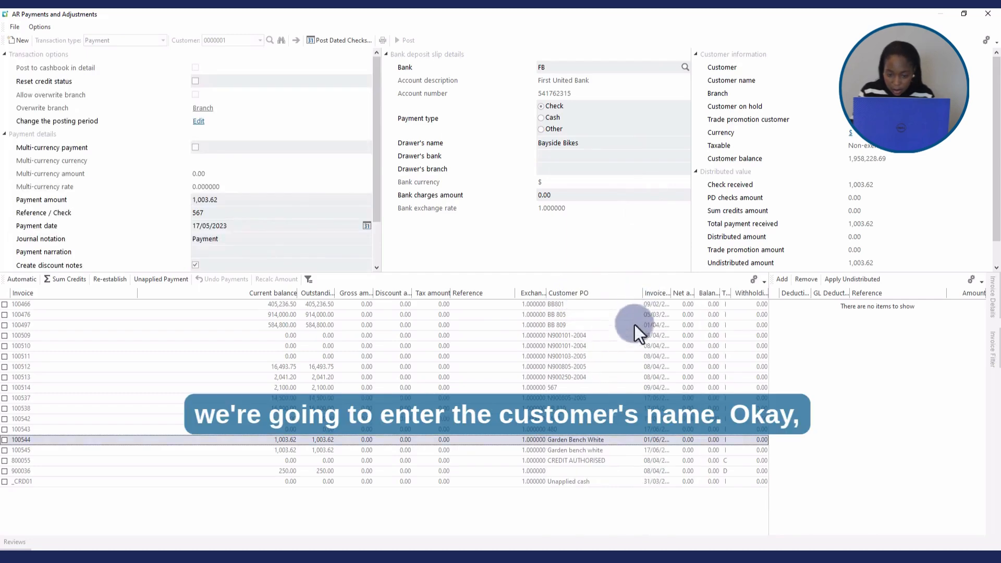
{"action": "left_click", "coordinate": [233, 239]}
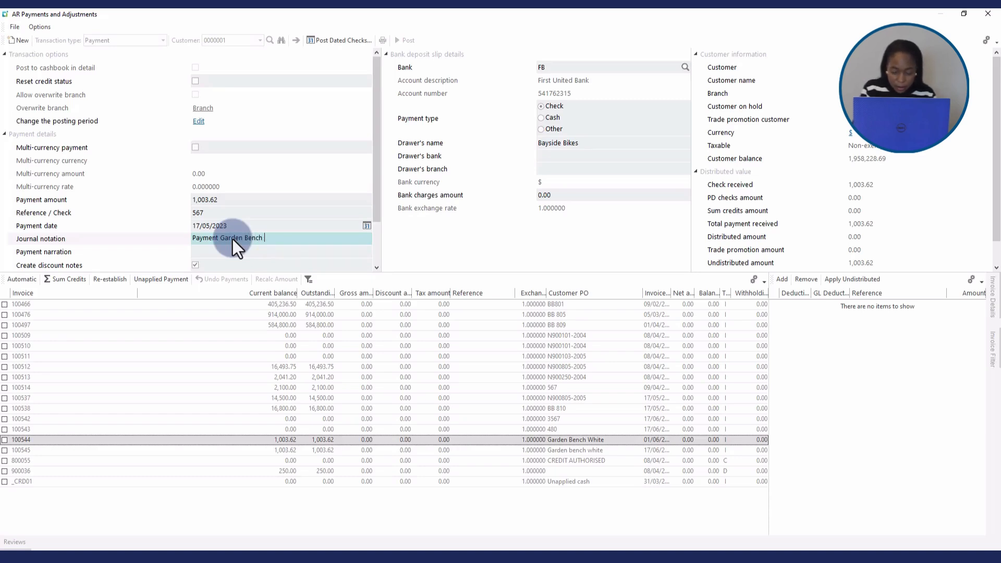
{"action": "type", "text": "w"}
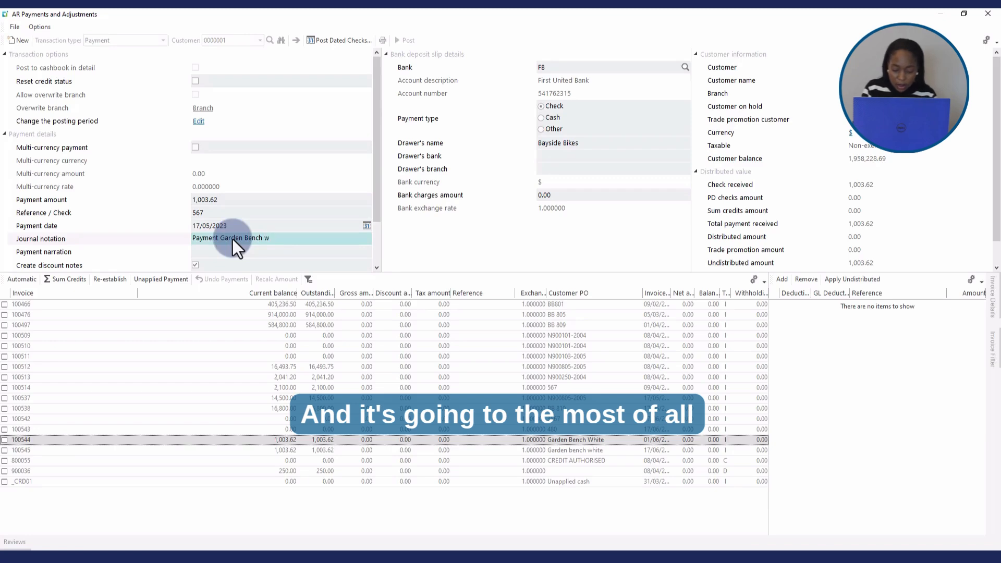
{"action": "key", "text": "BackSpace"}
{"action": "type", "text": "Whi"}
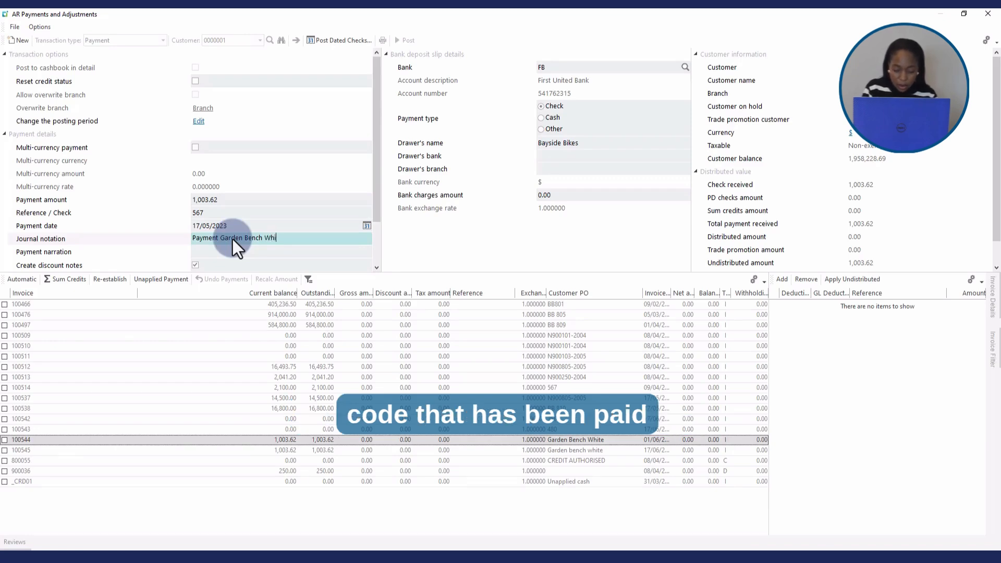
{"action": "type", "text": "ch"}
Set the payment narration to "Payment inv 100544".
{"action": "left_click", "coordinate": [205, 251]}
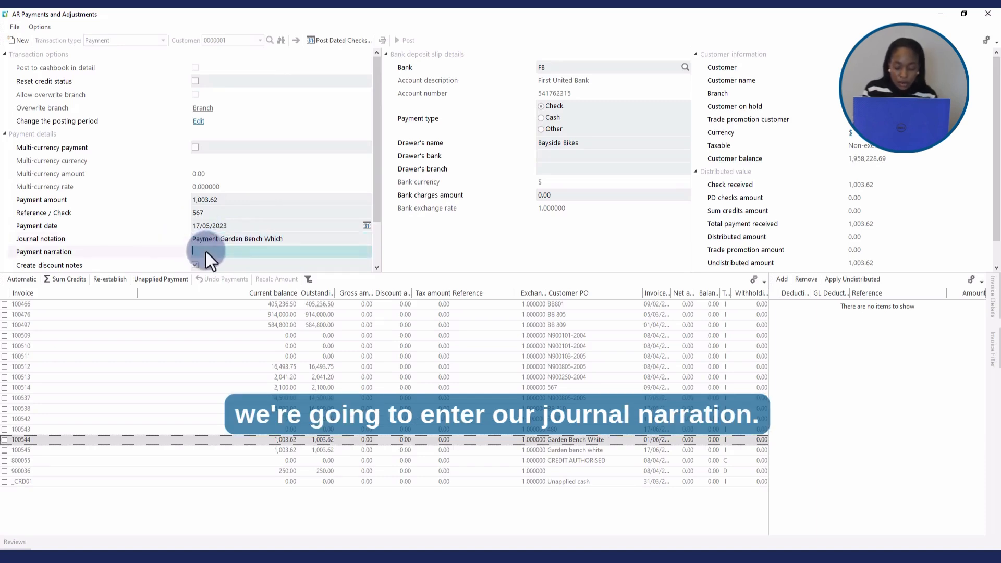
{"action": "type", "text": "Payment inv 1"}
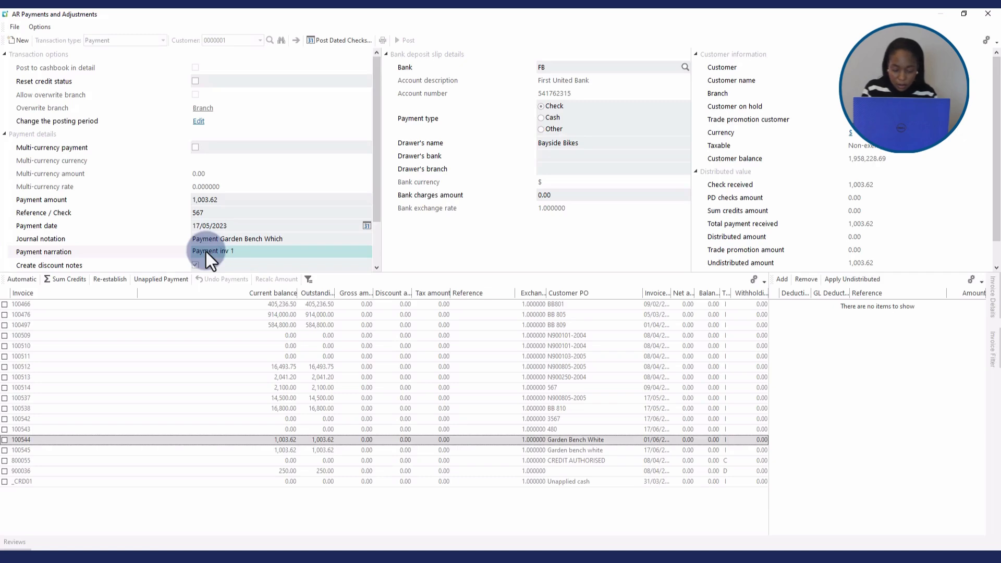
{"action": "type", "text": "00"}
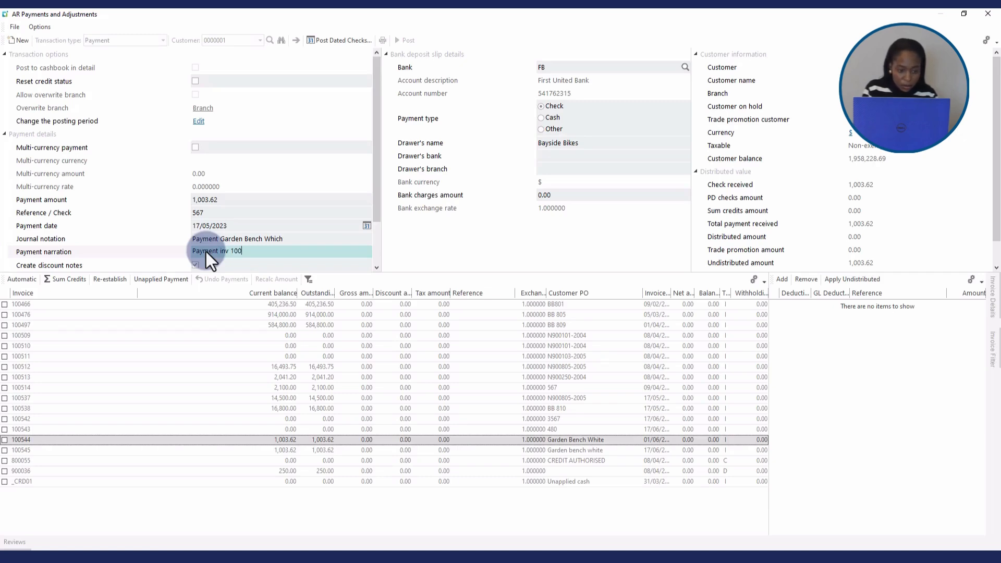
{"action": "type", "text": "544"}
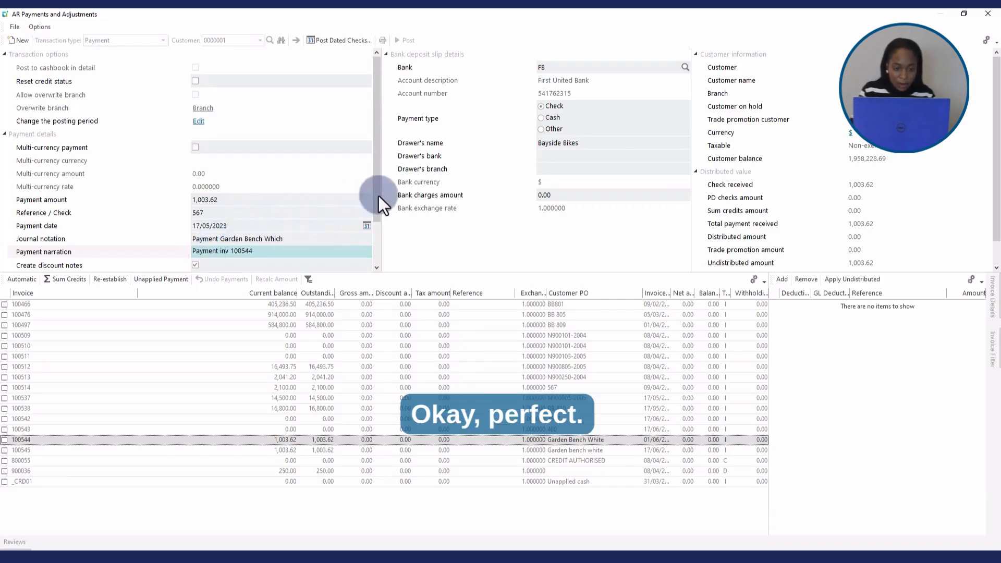
Allocate the payment to invoice 100544 with Create discount notes enabled, then post it and close AR Payments and Adjustments.
{"action": "left_click_drag", "start_coordinate": [378, 196], "coordinate": [378, 240]}
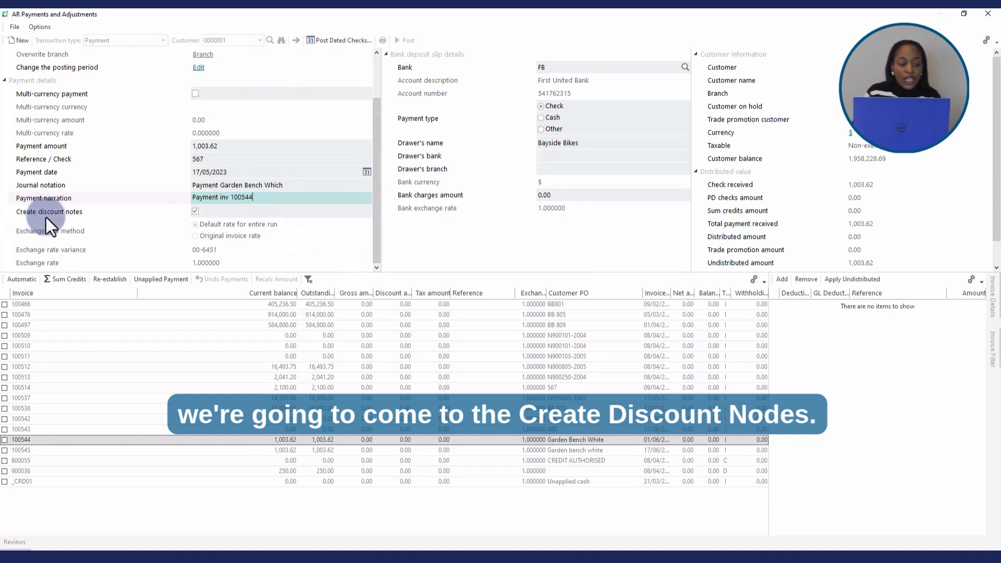
{"action": "left_click", "coordinate": [194, 212]}
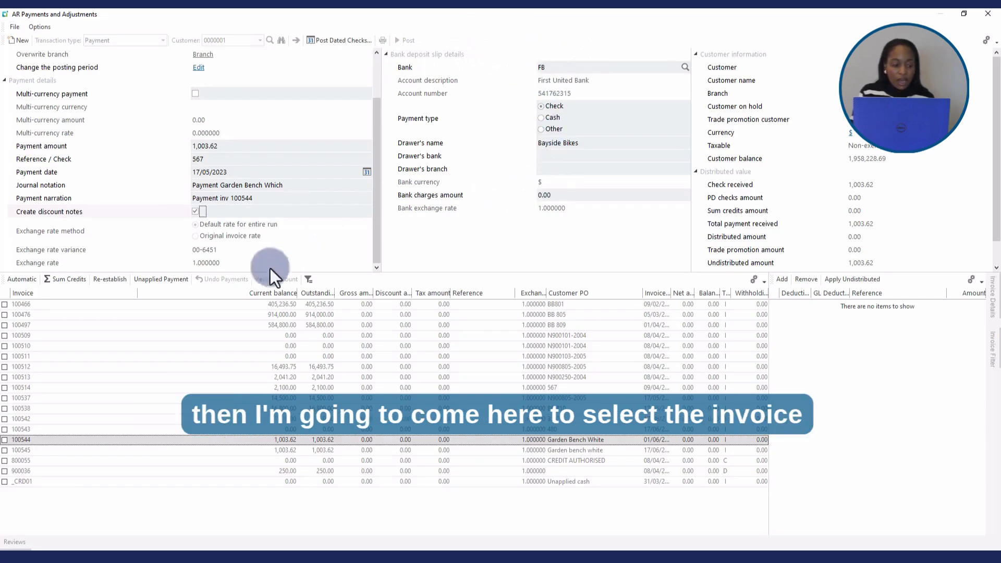
{"action": "left_click", "coordinate": [5, 439]}
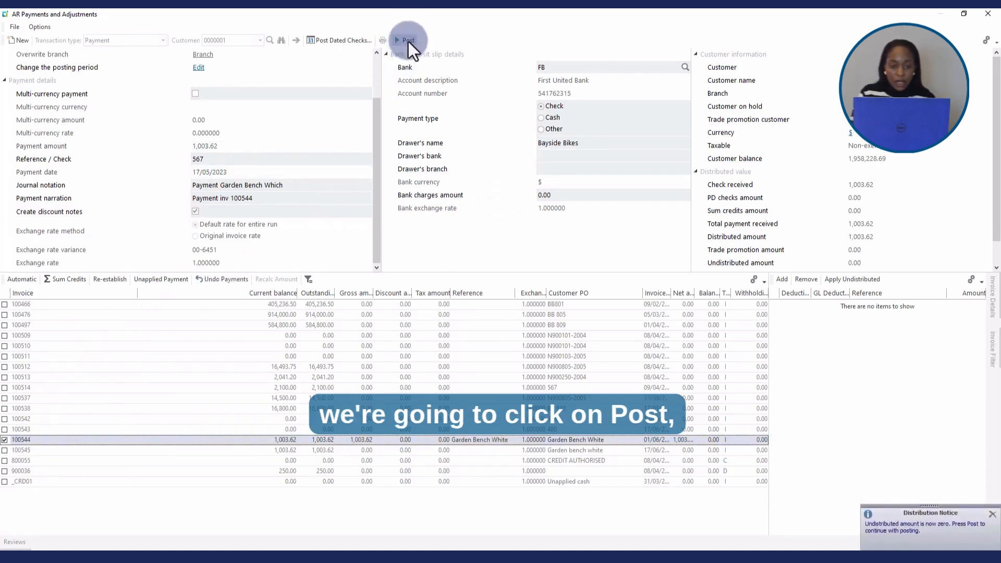
{"action": "left_click", "coordinate": [408, 40]}
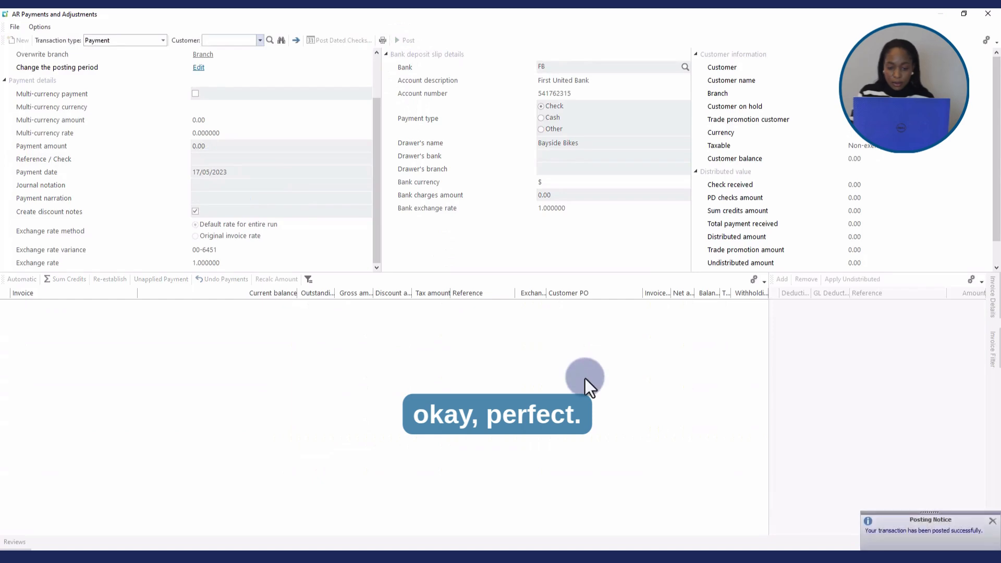
{"action": "left_click", "coordinate": [988, 14]}
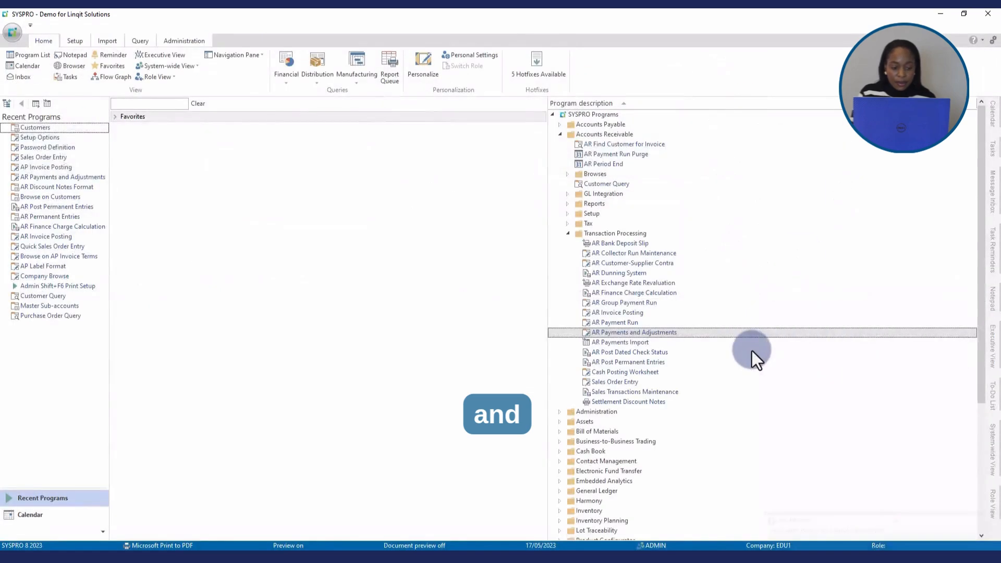